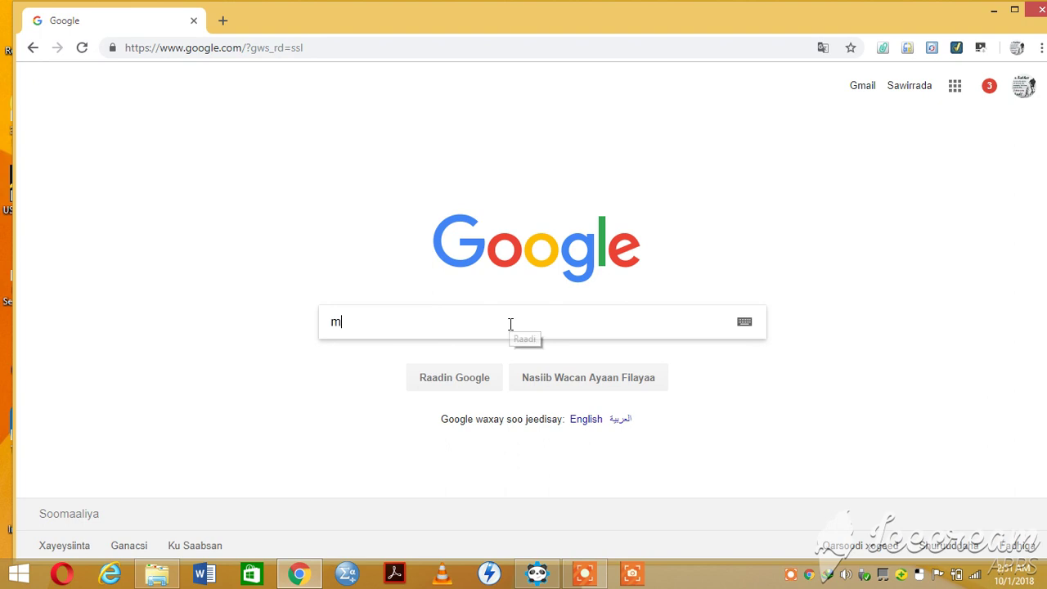
# Step: Search Google for mblock and open the official mBlock website
pyautogui.press('BackSpace')
pyautogui.write('ck')
pyautogui.press('Return')
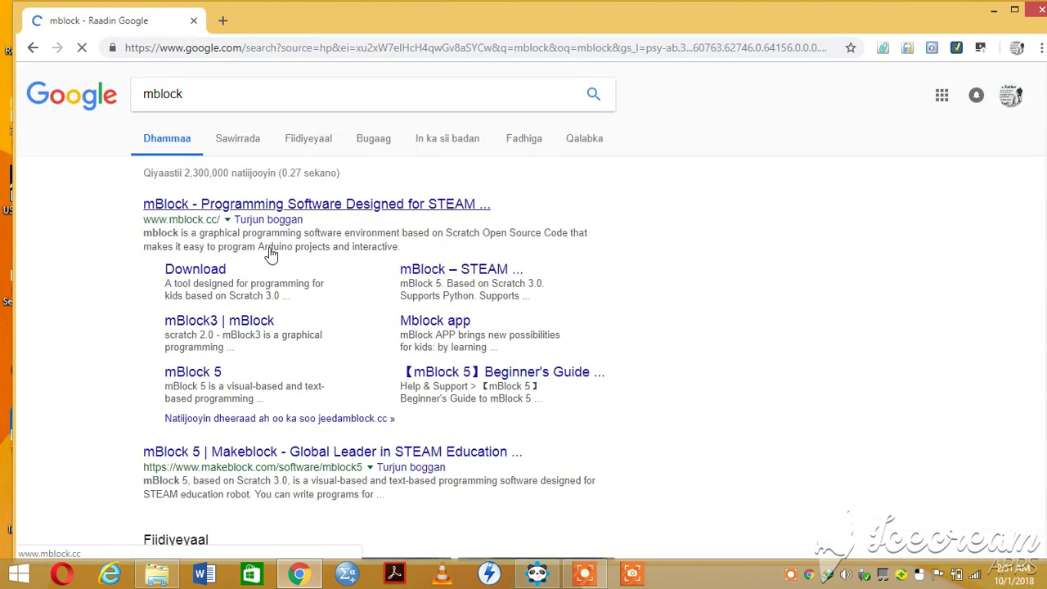
pyautogui.click(178, 210)
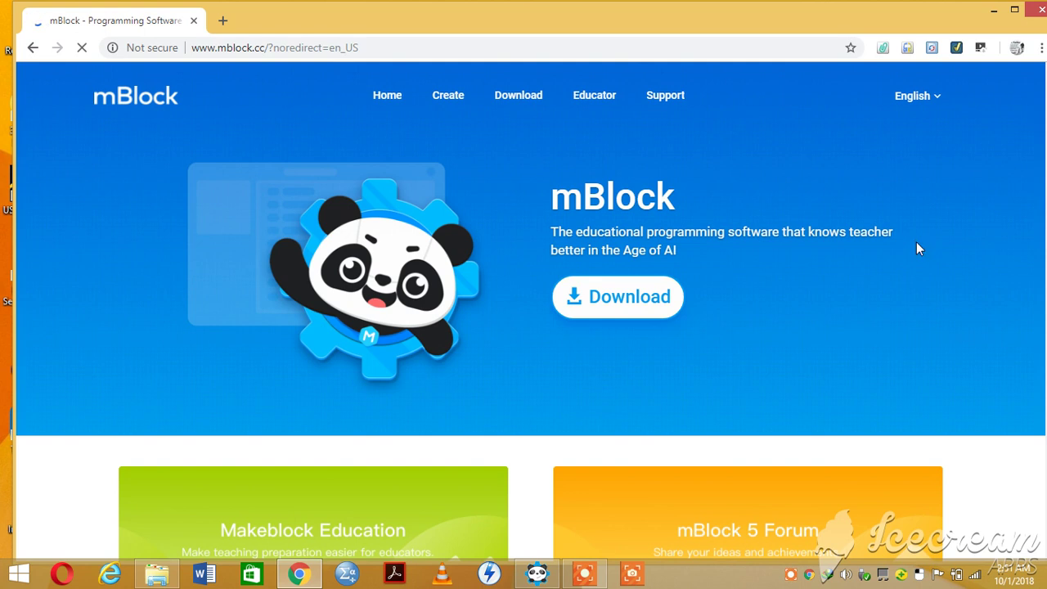
# Step: Maximize the browser window, look over the mBlock home page and open its software download page
pyautogui.scroll(-3, 916, 249)
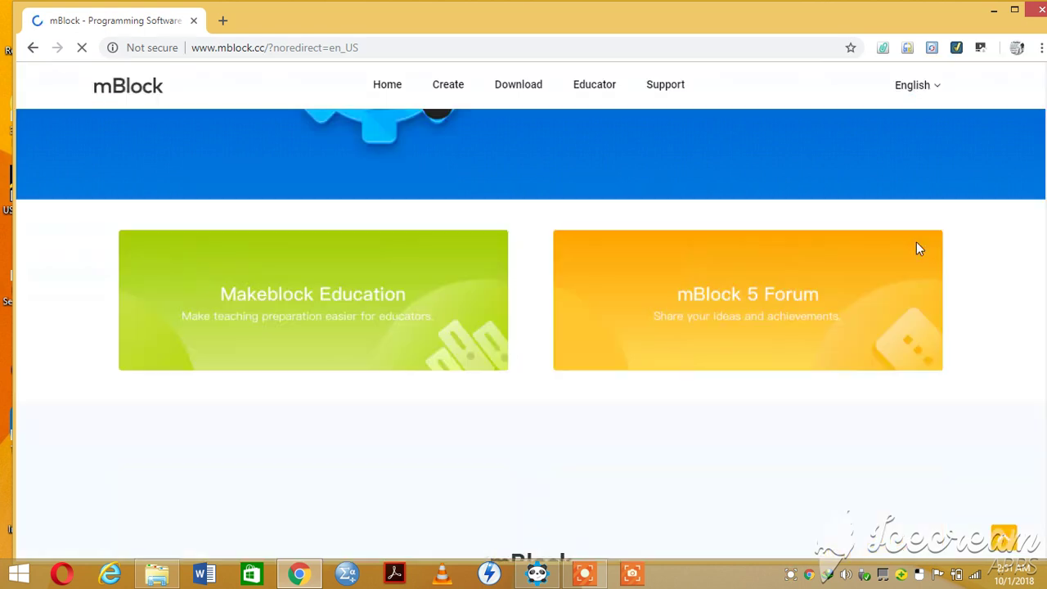
pyautogui.scroll(-5, 916, 249)
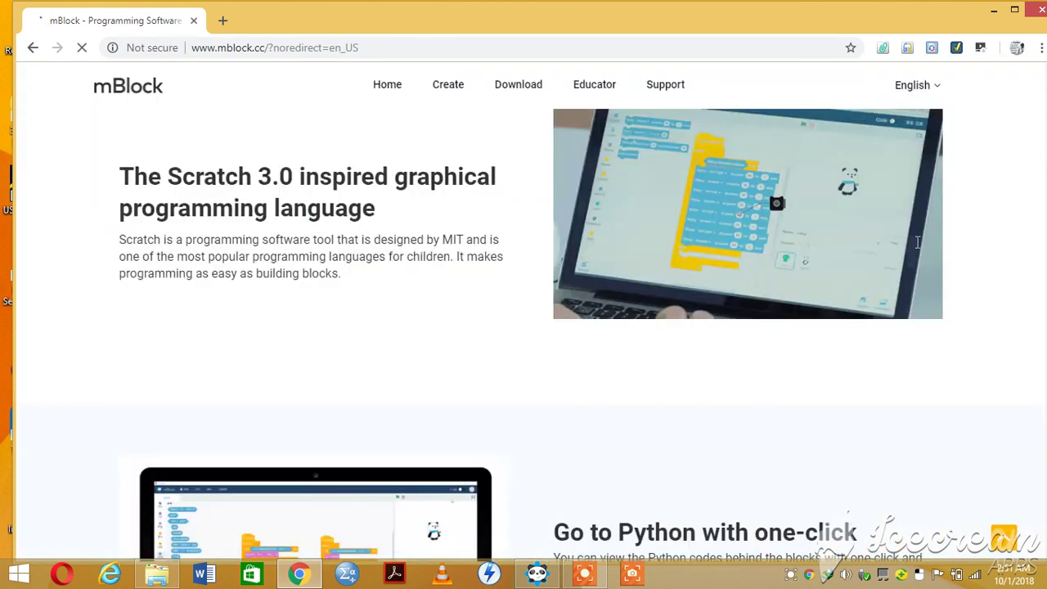
pyautogui.scroll(-4, 917, 242)
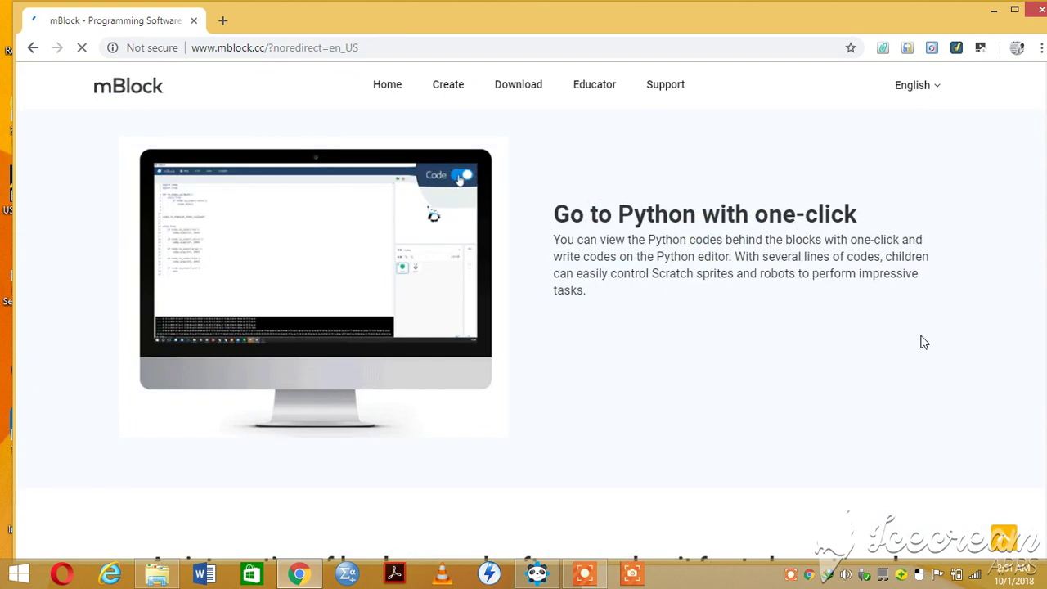
pyautogui.click(1015, 10)
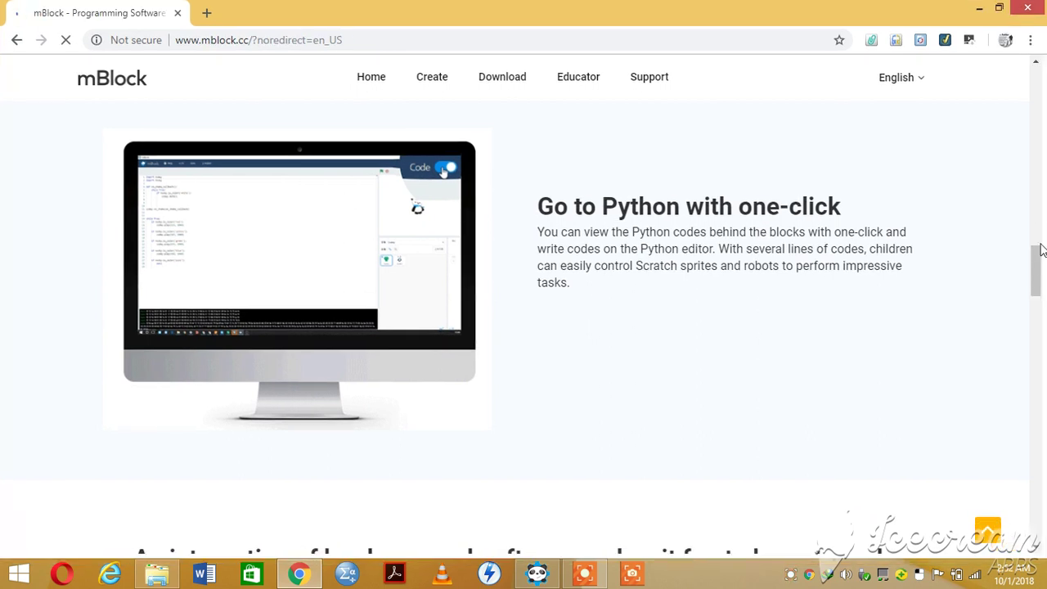
pyautogui.moveTo(1037, 107); pyautogui.dragTo(1040, 67)
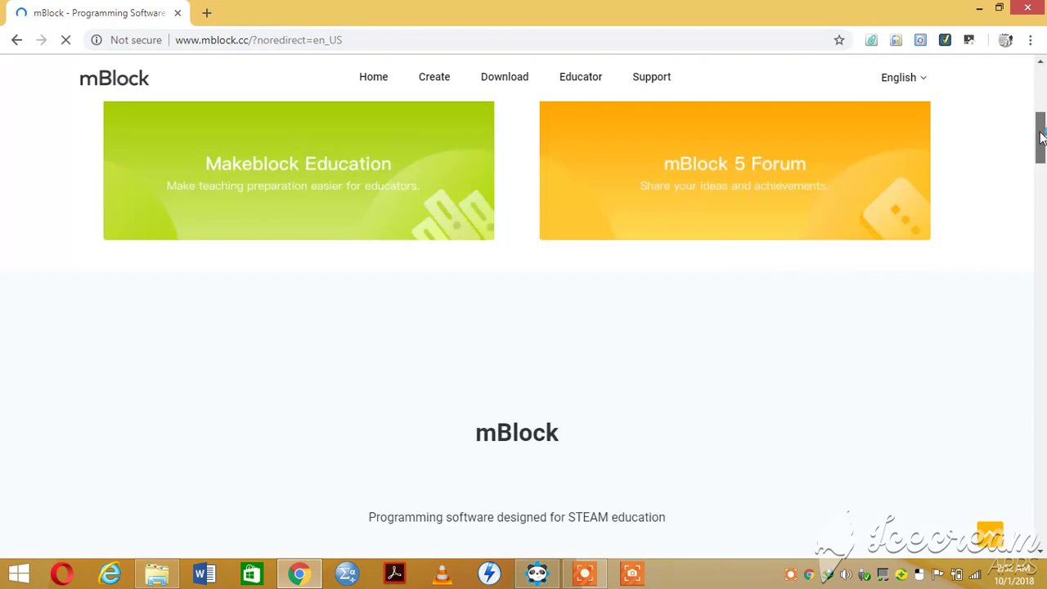
pyautogui.moveTo(1042, 138); pyautogui.dragTo(1041, 90)
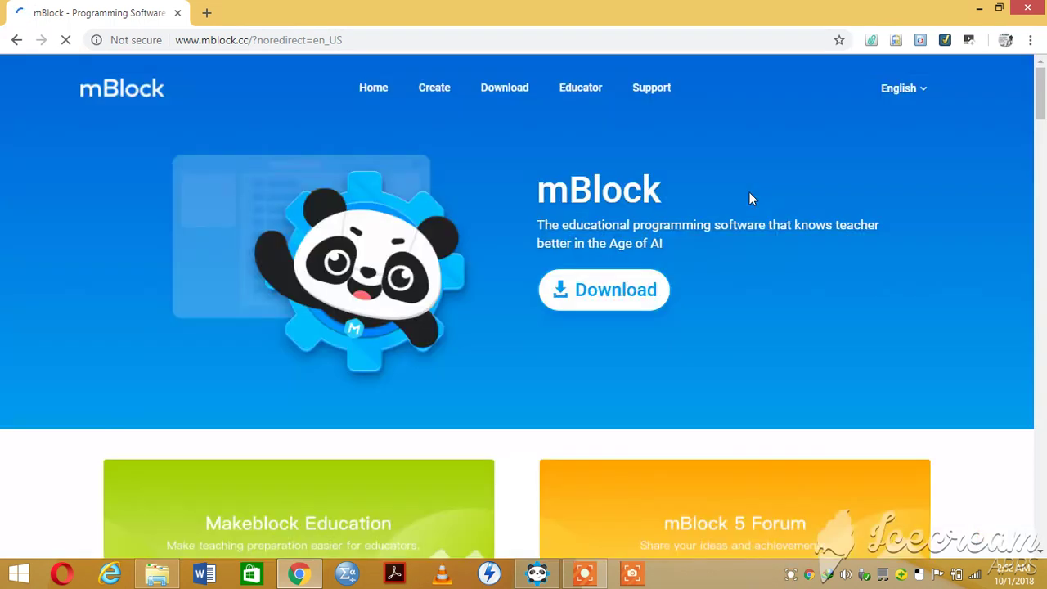
pyautogui.click(624, 295)
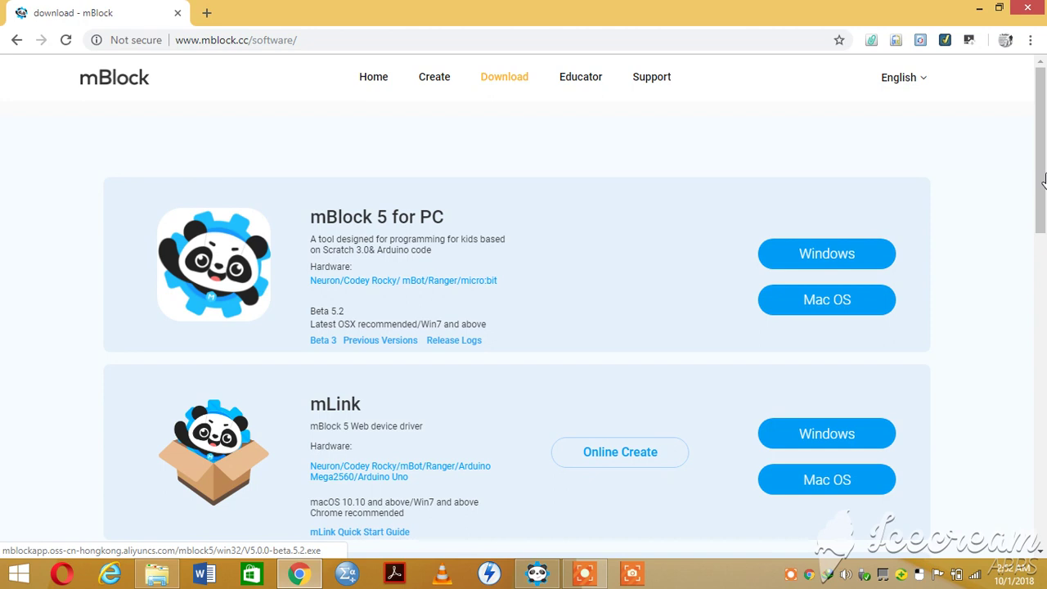
# Step: Look through the download options down to the mBlock 3 for PC versions, and minimize the browser
pyautogui.moveTo(1039, 185); pyautogui.dragTo(1035, 231)
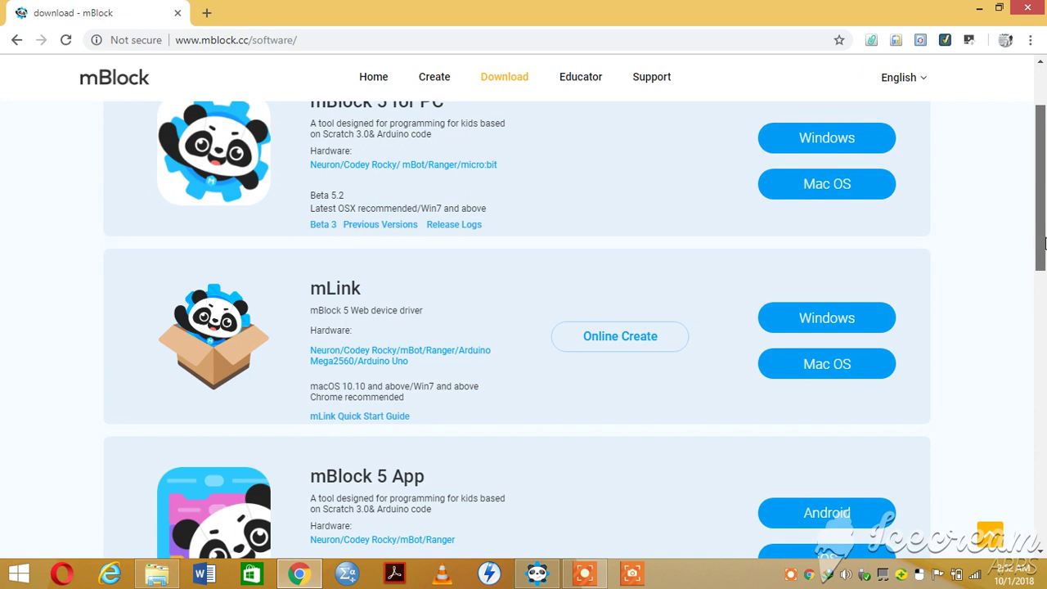
pyautogui.scroll(-2, 1043, 239)
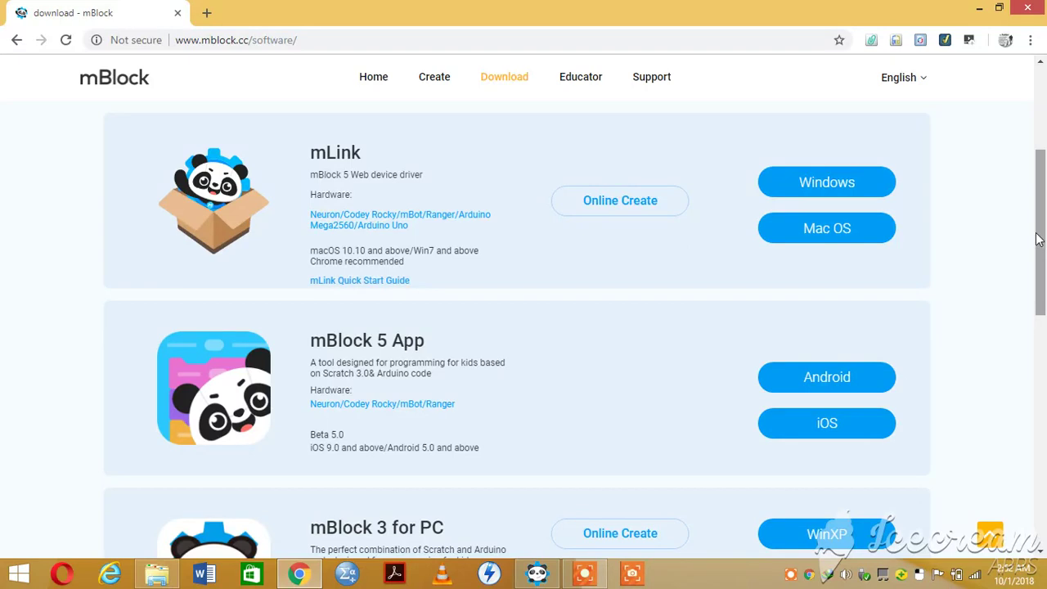
pyautogui.moveTo(1042, 238); pyautogui.dragTo(1028, 292)
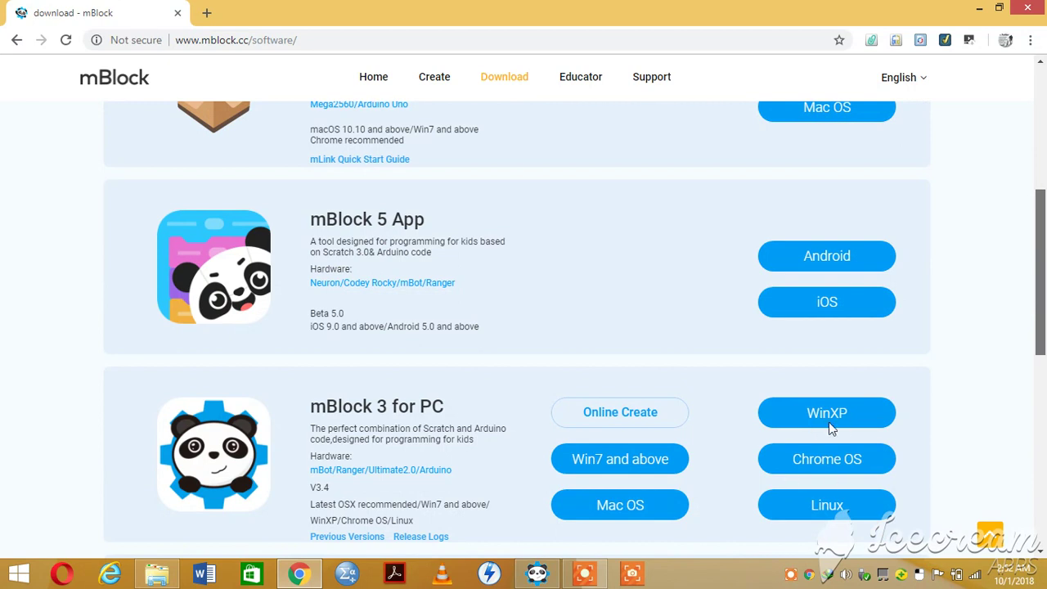
pyautogui.scroll(-1, 595, 463)
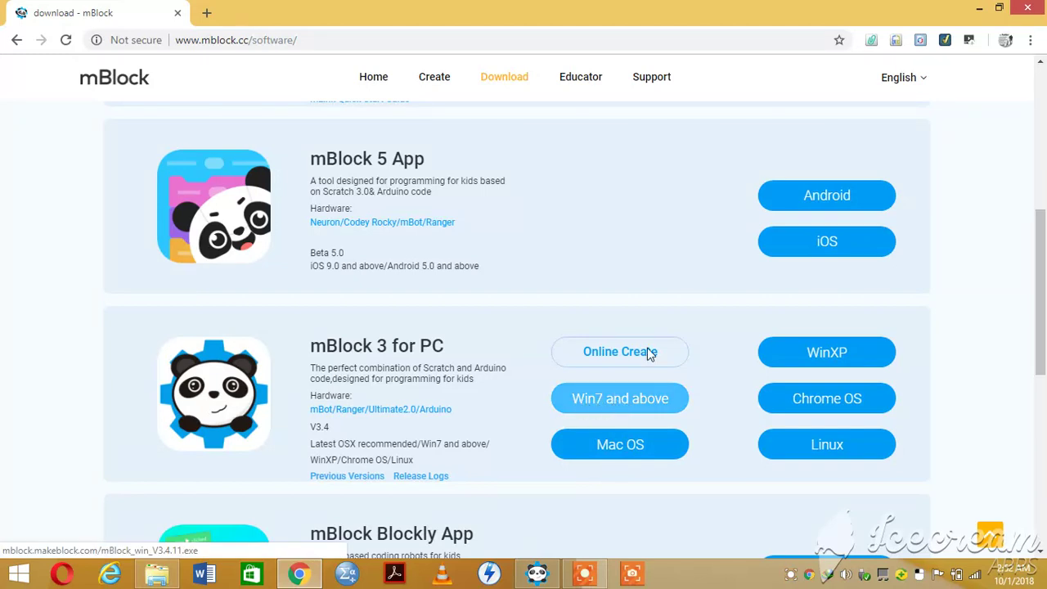
pyautogui.click(982, 8)
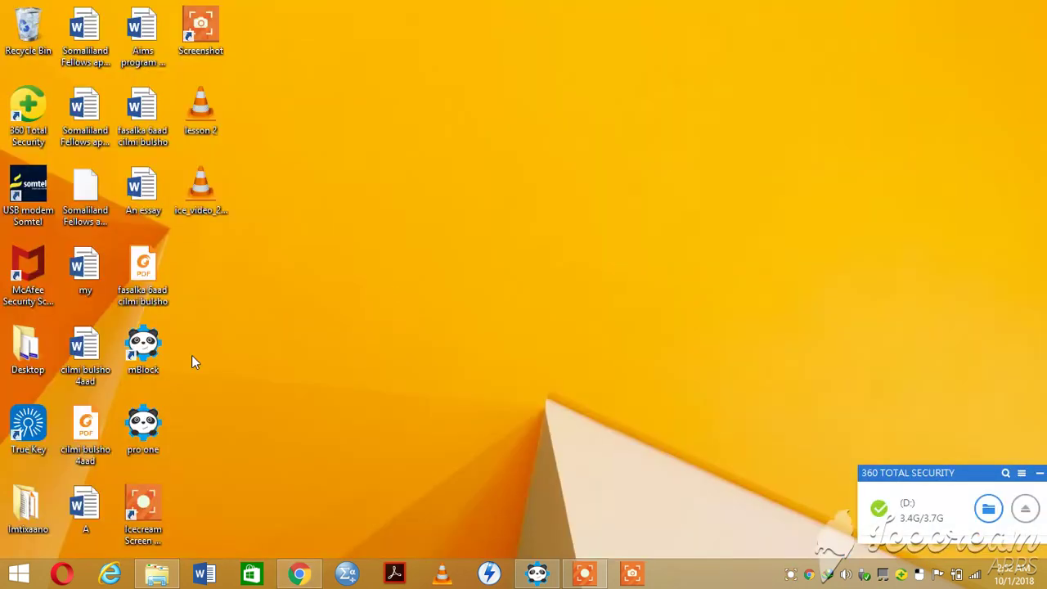
# Step: Switch to the open mBlock window, delete the mBot Program header block and close the project without saving
pyautogui.click(537, 575)
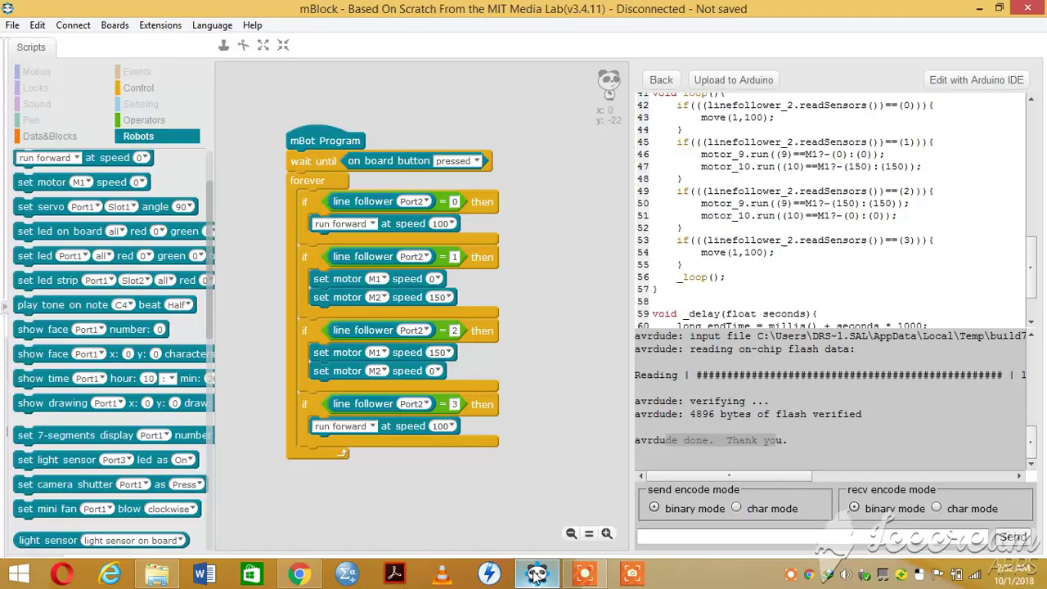
pyautogui.rightClick(302, 133)
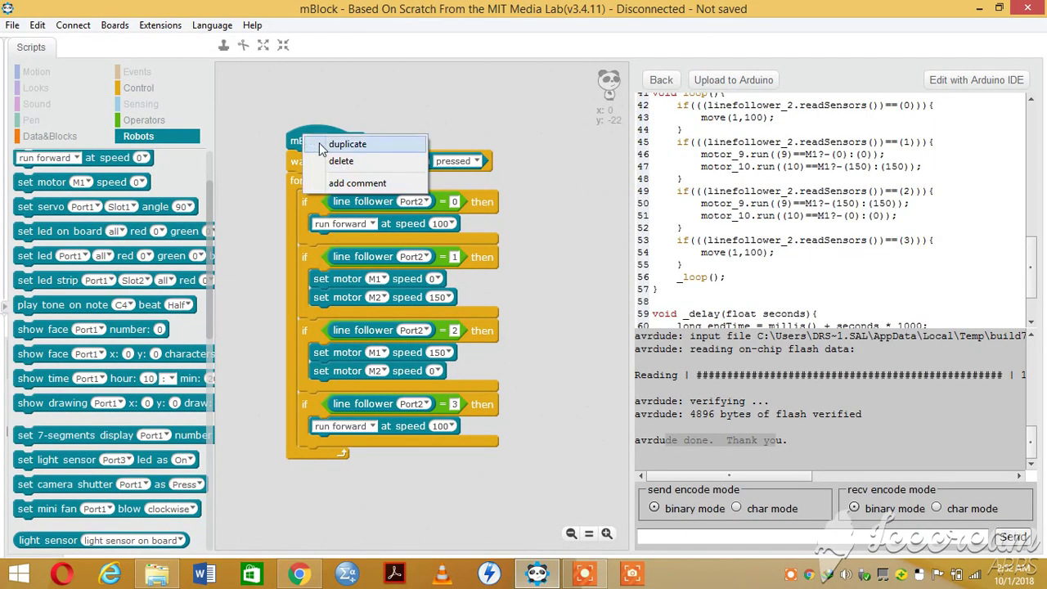
pyautogui.click(340, 161)
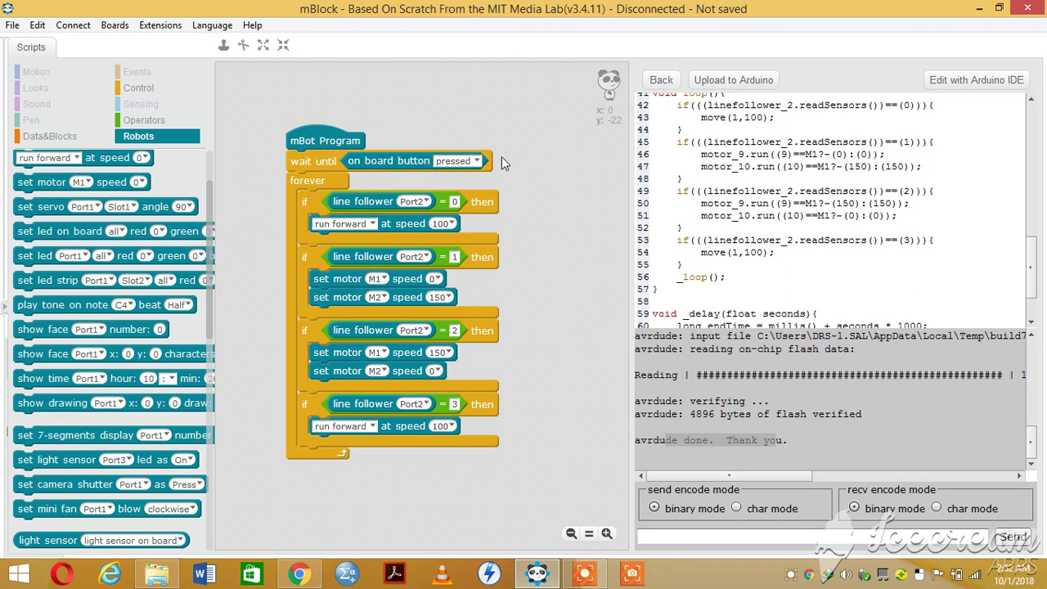
pyautogui.click(1029, 9)
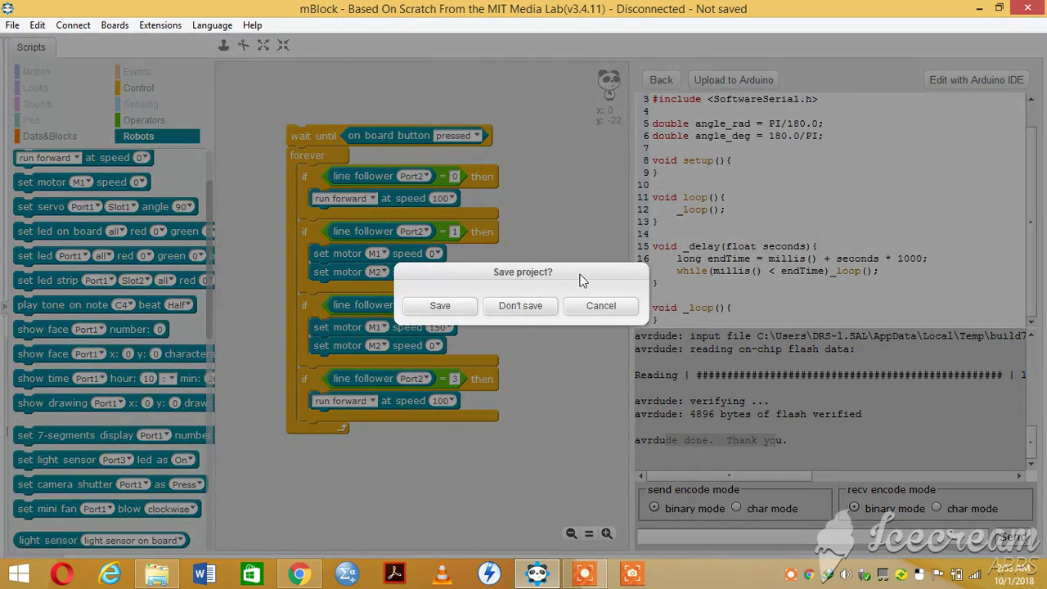
pyautogui.click(522, 311)
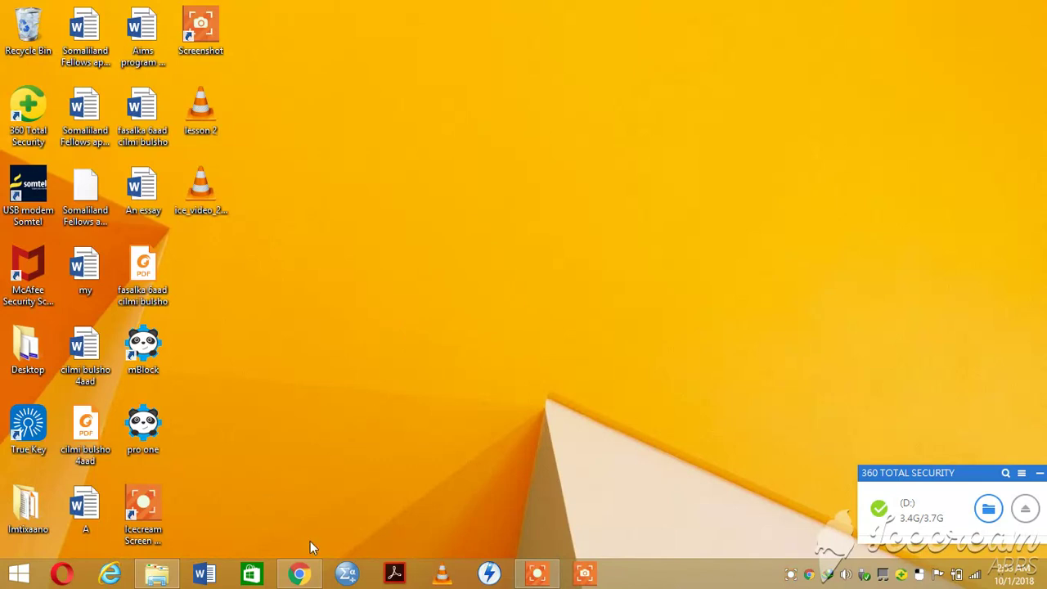
# Step: Launch mBlock from the desktop and allow it access through Windows Firewall
pyautogui.click(300, 575)
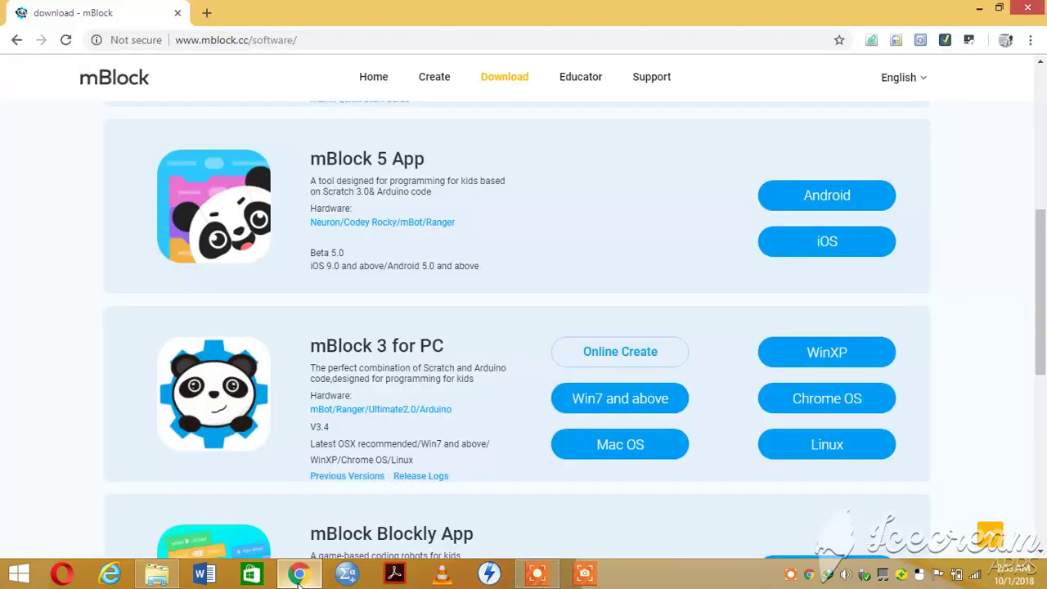
pyautogui.click(300, 575)
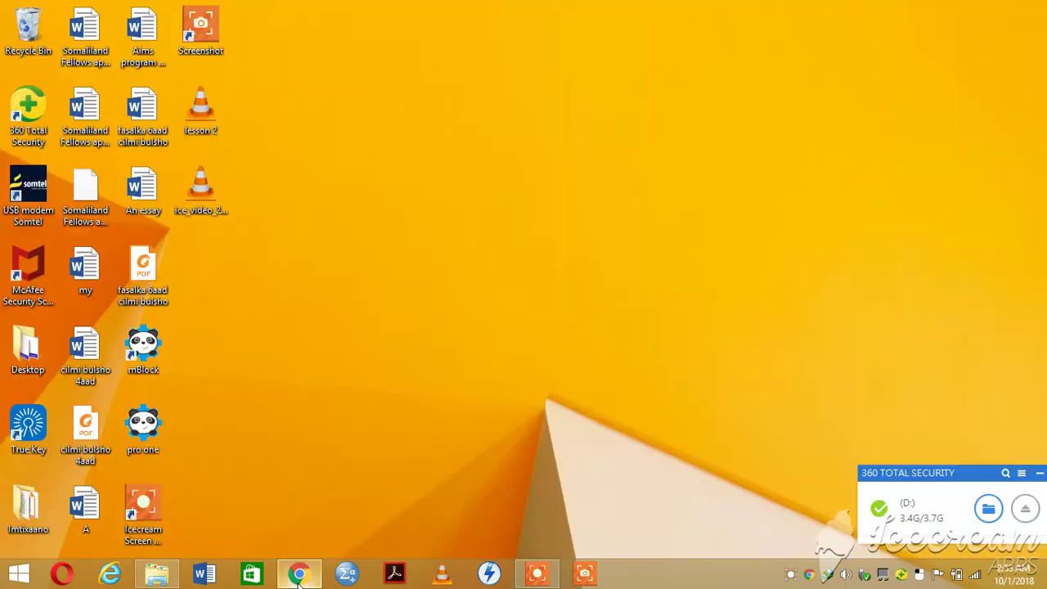
pyautogui.doubleClick(149, 357)
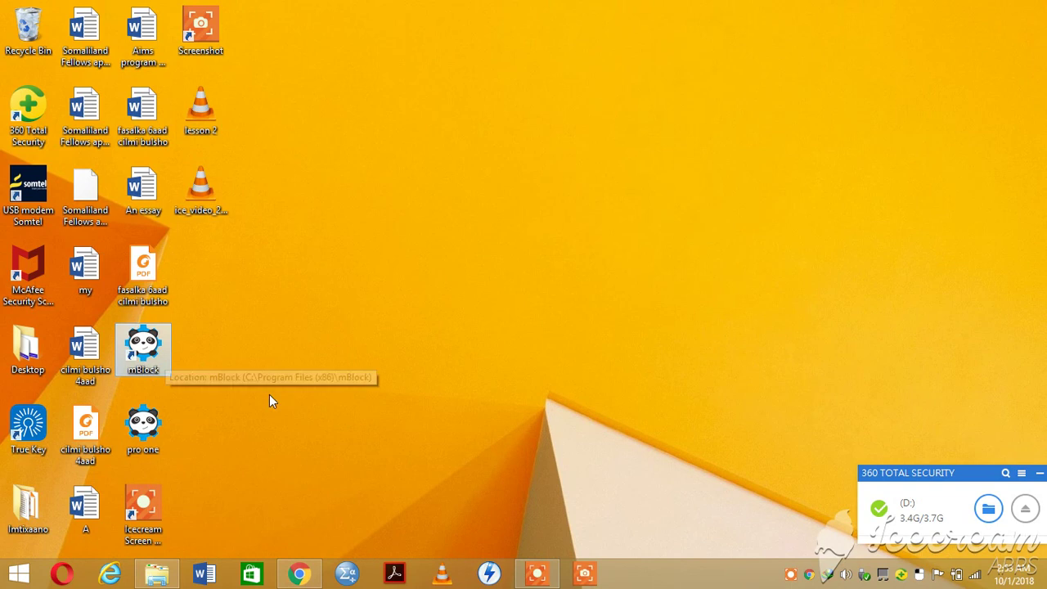
pyautogui.doubleClick(167, 346)
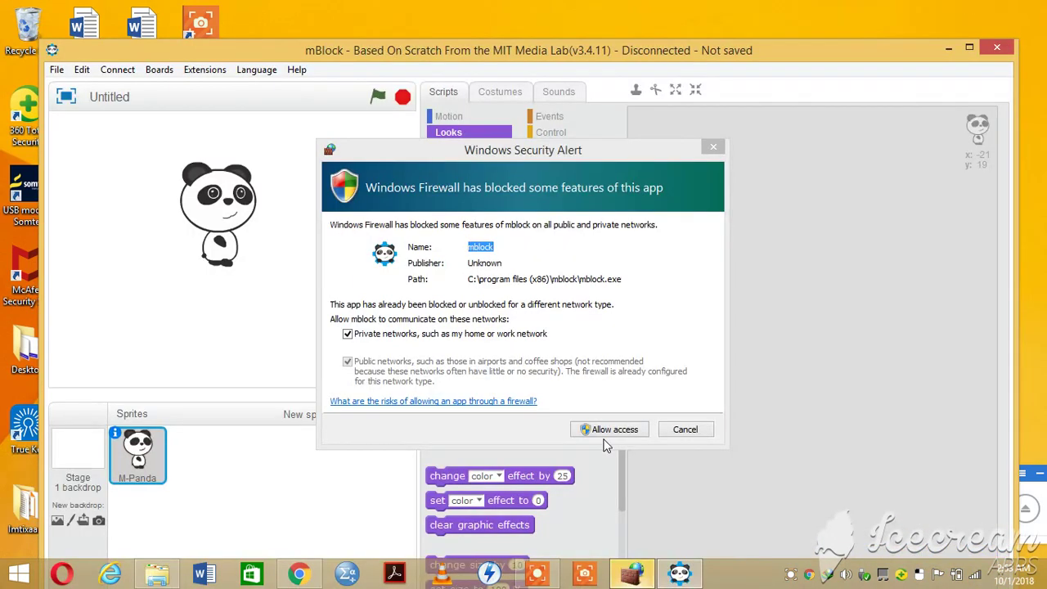
pyautogui.click(603, 429)
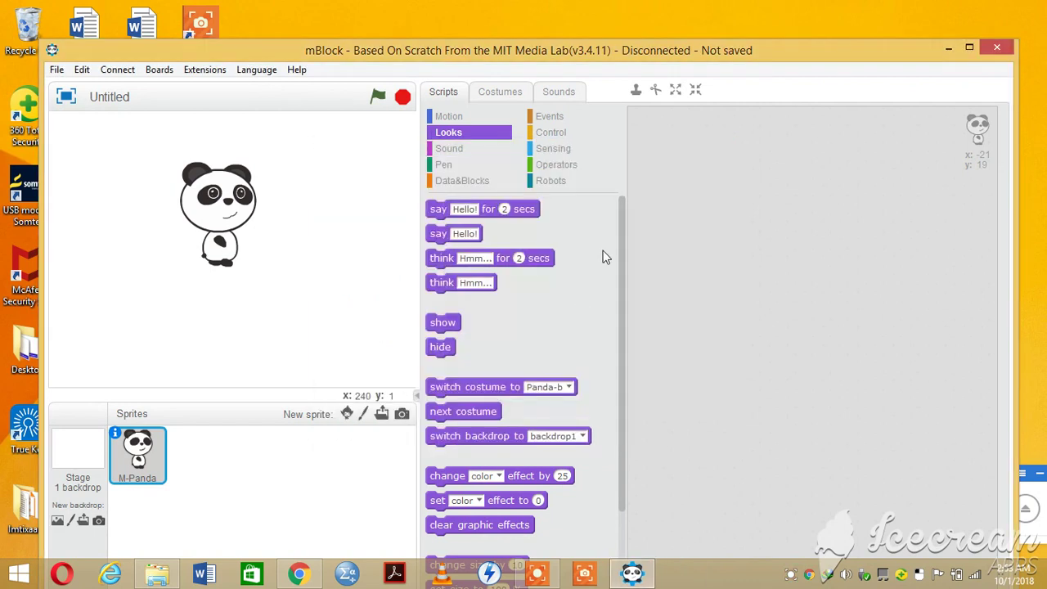
# Step: Examine the script block categories: Robots, Operators, Sensing, Control, Events, Sound, Looks and Motion
pyautogui.click(559, 178)
pyautogui.click(553, 165)
pyautogui.click(549, 148)
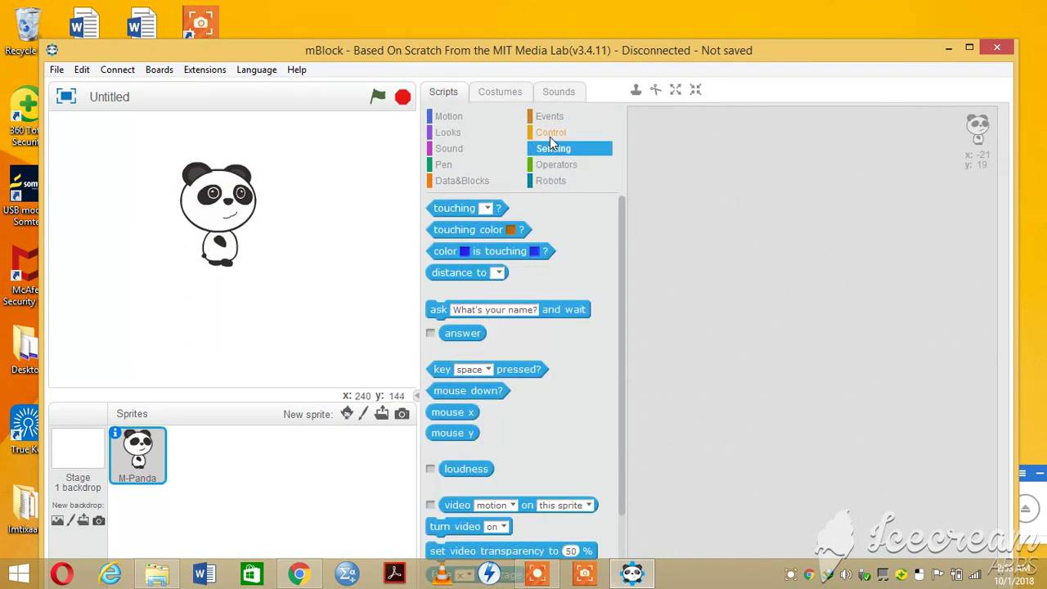
pyautogui.click(549, 133)
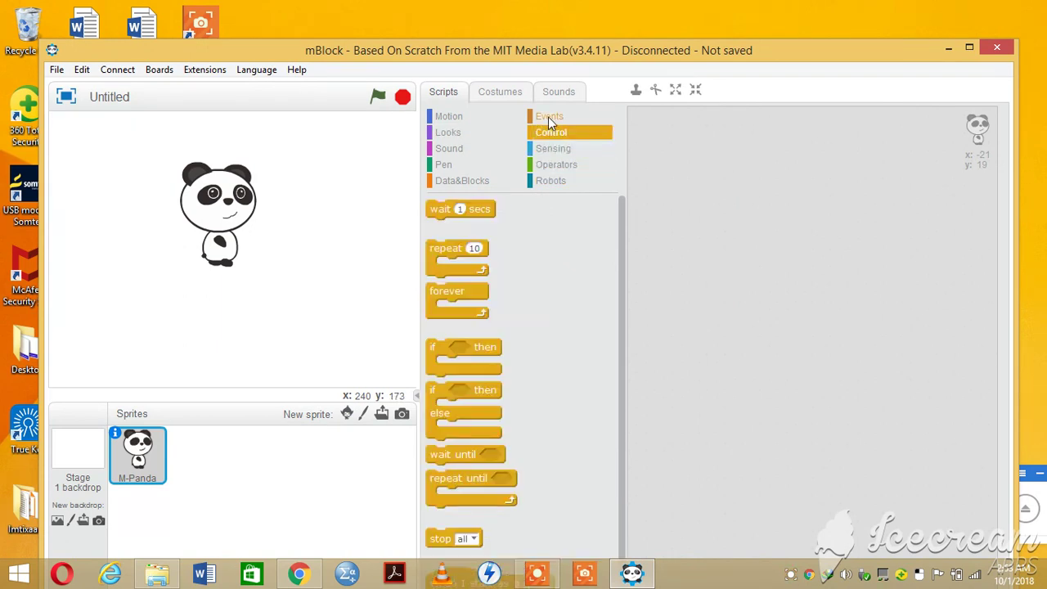
pyautogui.click(548, 117)
pyautogui.click(458, 150)
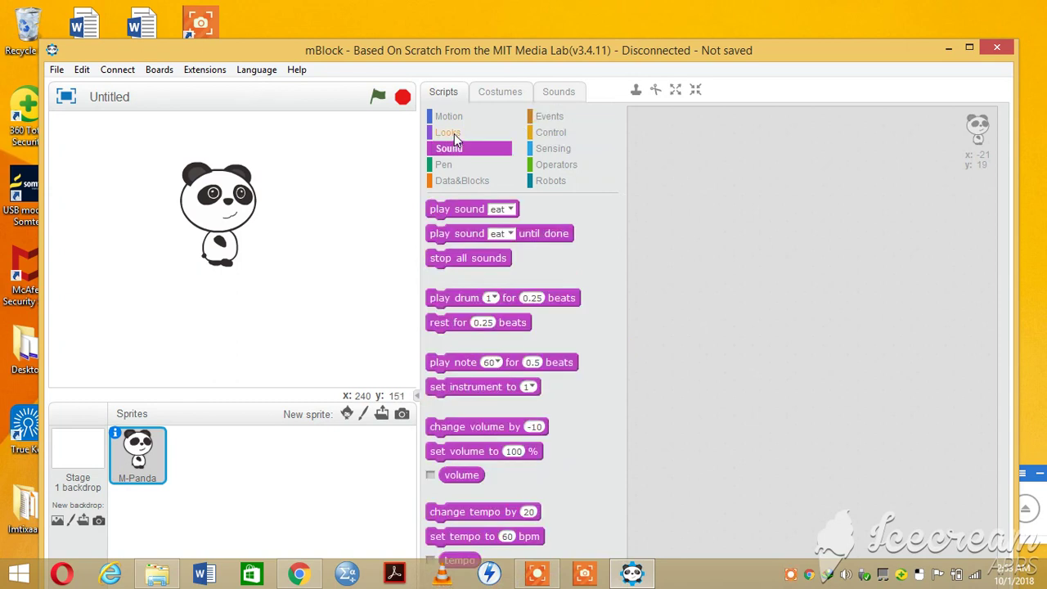
pyautogui.click(452, 133)
pyautogui.click(455, 119)
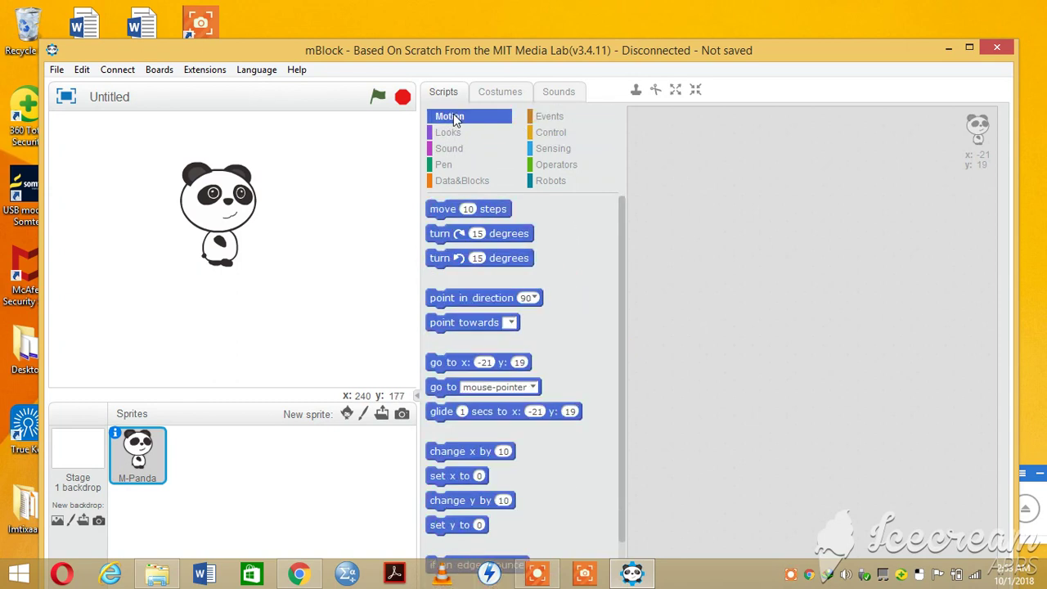
# Step: Maximize the mBlock window and close the program
pyautogui.moveTo(491, 52); pyautogui.dragTo(479, 30)
pyautogui.doubleClick(478, 30)
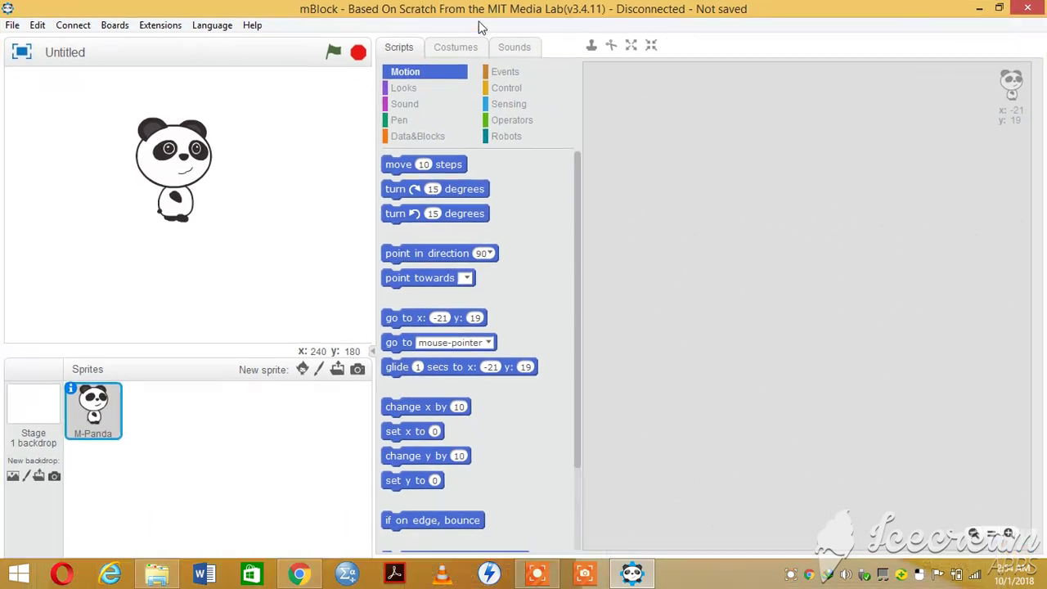
pyautogui.click(1027, 11)
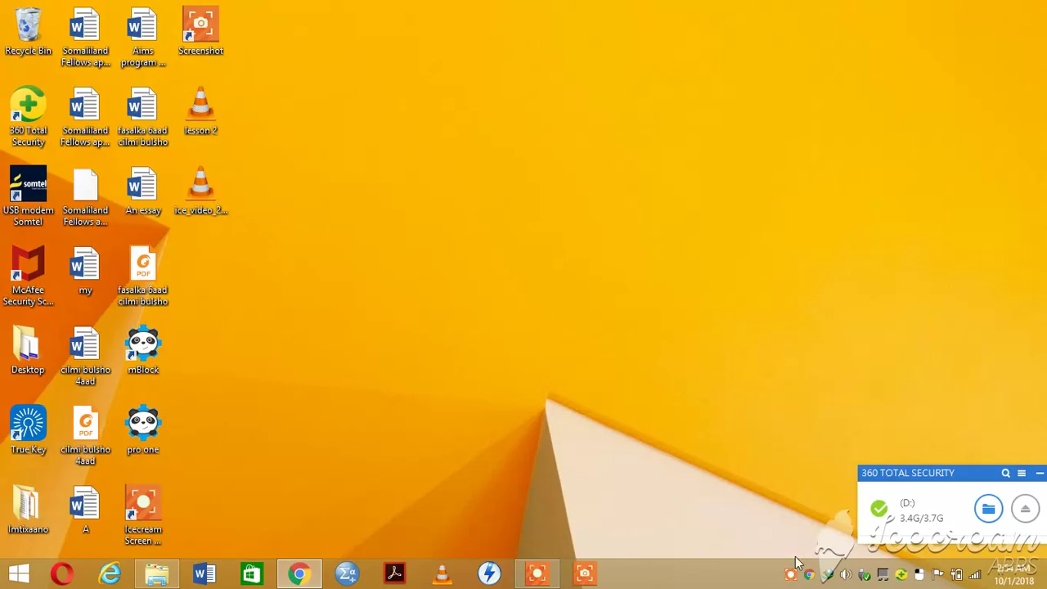